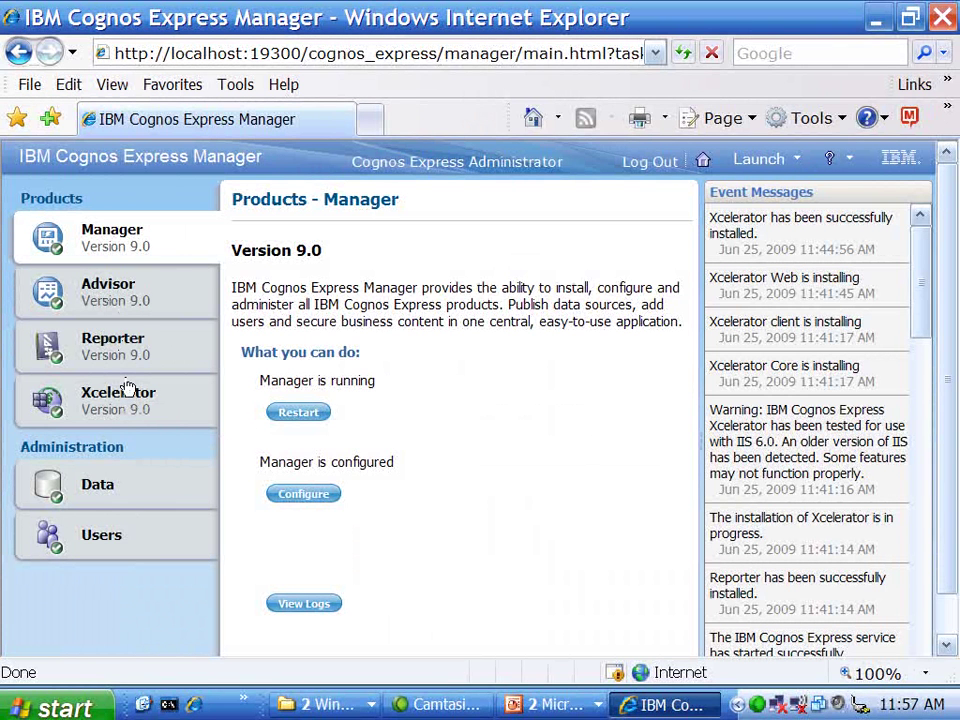
Step: On the Advisor product page, disable Data Advisor client download, then re-enable it
{"action": "left_click", "coordinate": [110, 290]}
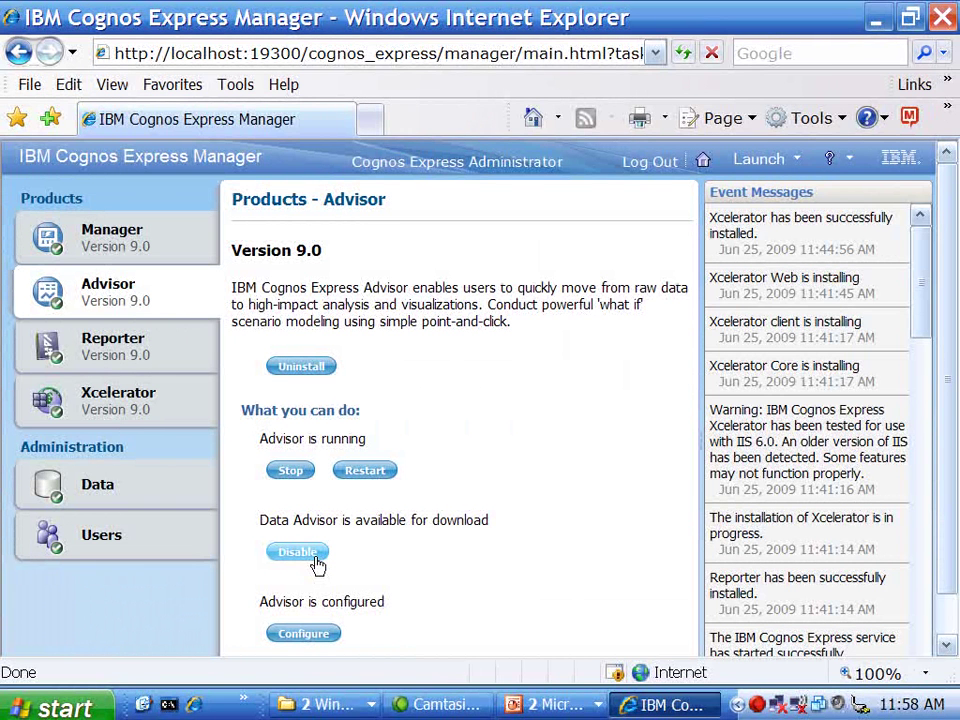
{"action": "left_click", "coordinate": [314, 562]}
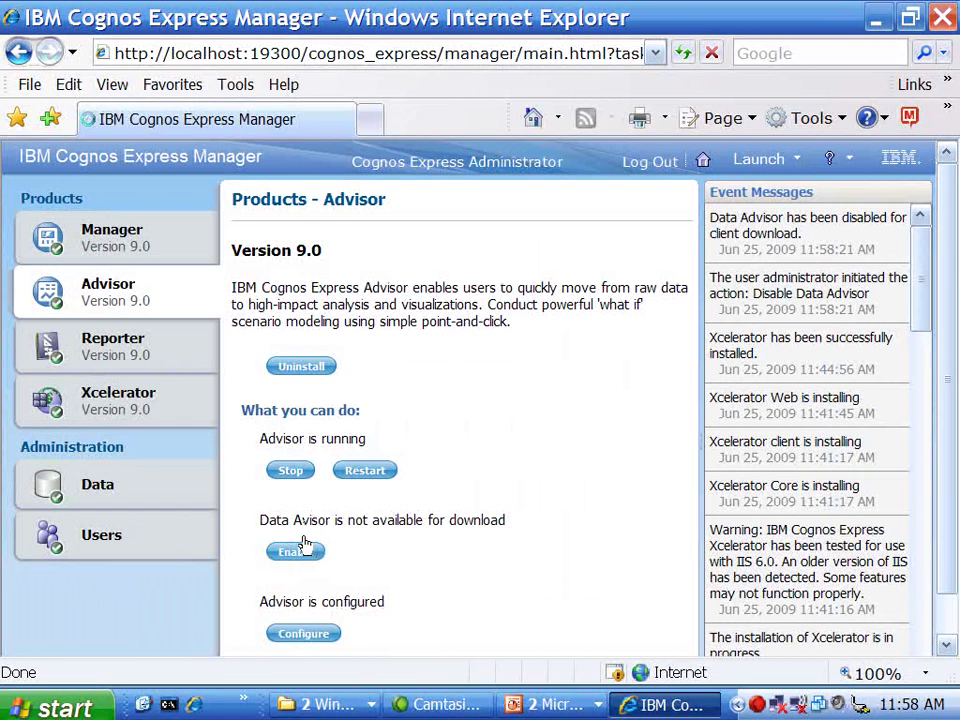
{"action": "left_click", "coordinate": [296, 551]}
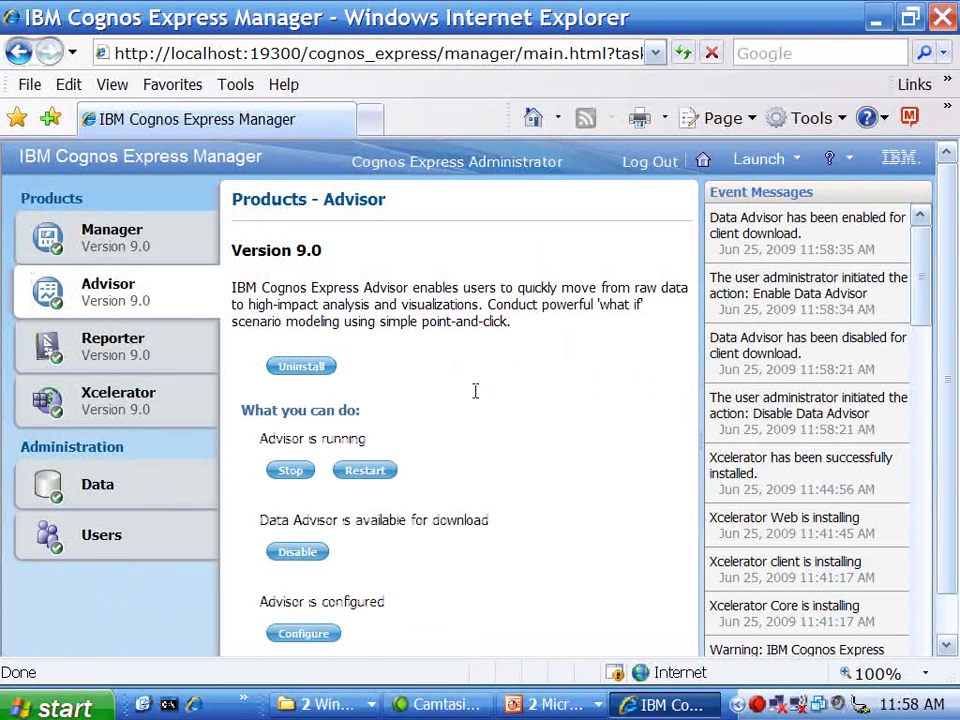
Step: View the Advisor configuration settings, which show no cubes to preload, and cancel without changes
{"action": "left_click", "coordinate": [302, 636]}
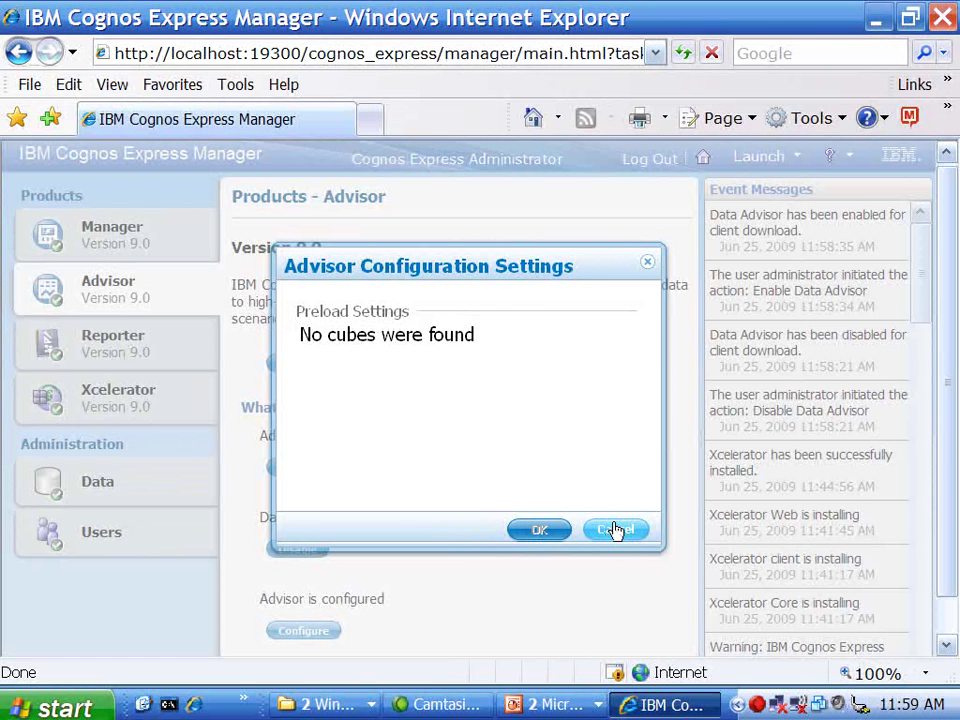
{"action": "left_click", "coordinate": [616, 530]}
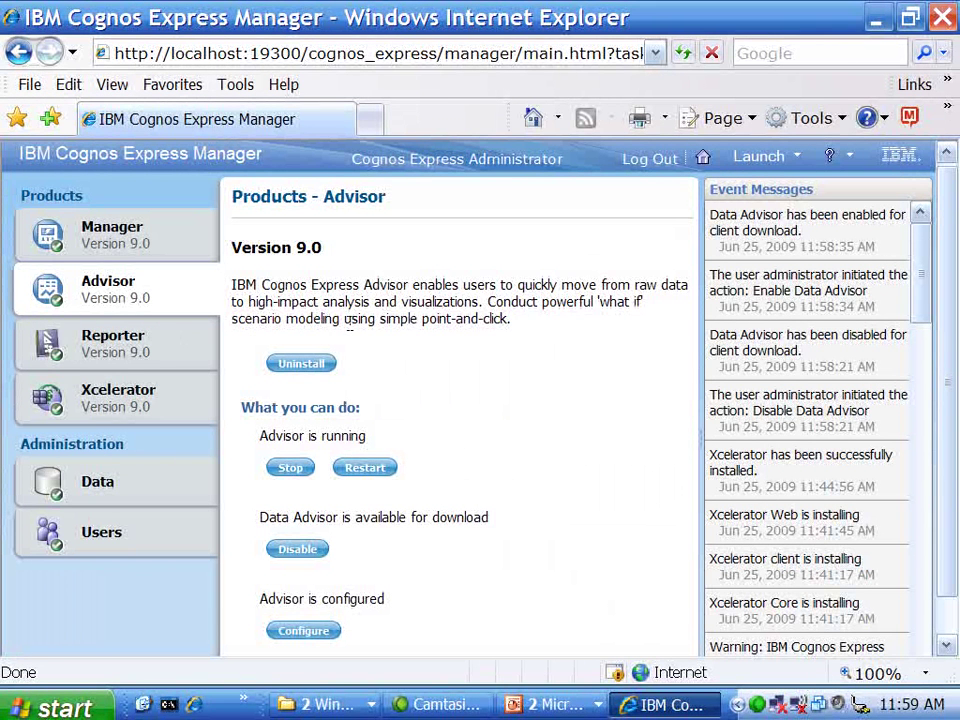
{"action": "left_click", "coordinate": [130, 350]}
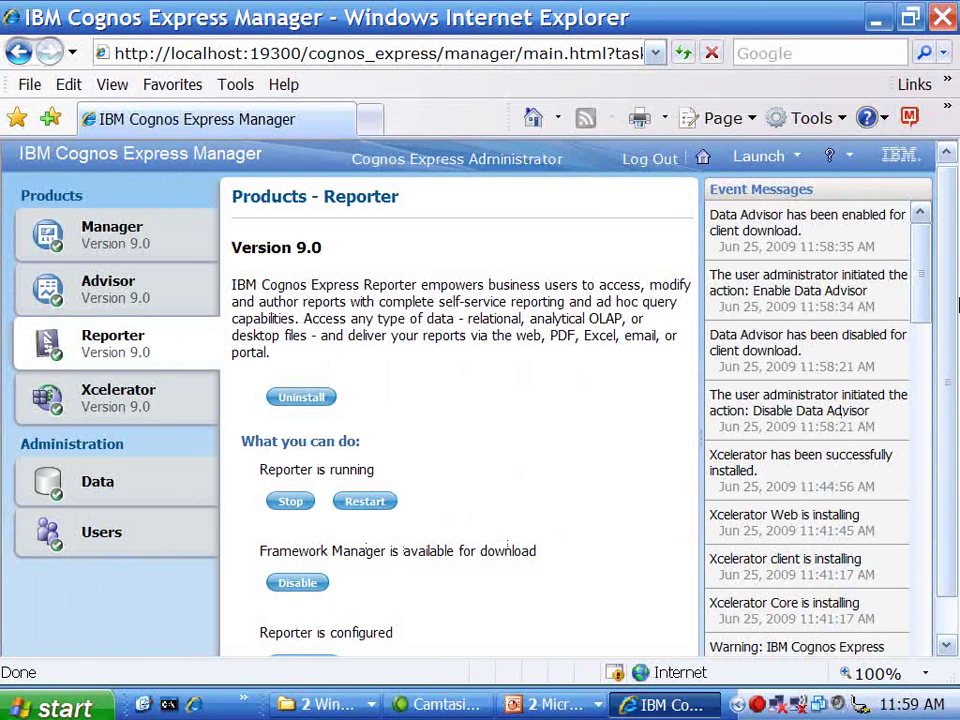
{"action": "scroll", "coordinate": [958, 305], "scroll_direction": "down", "scroll_amount": 1}
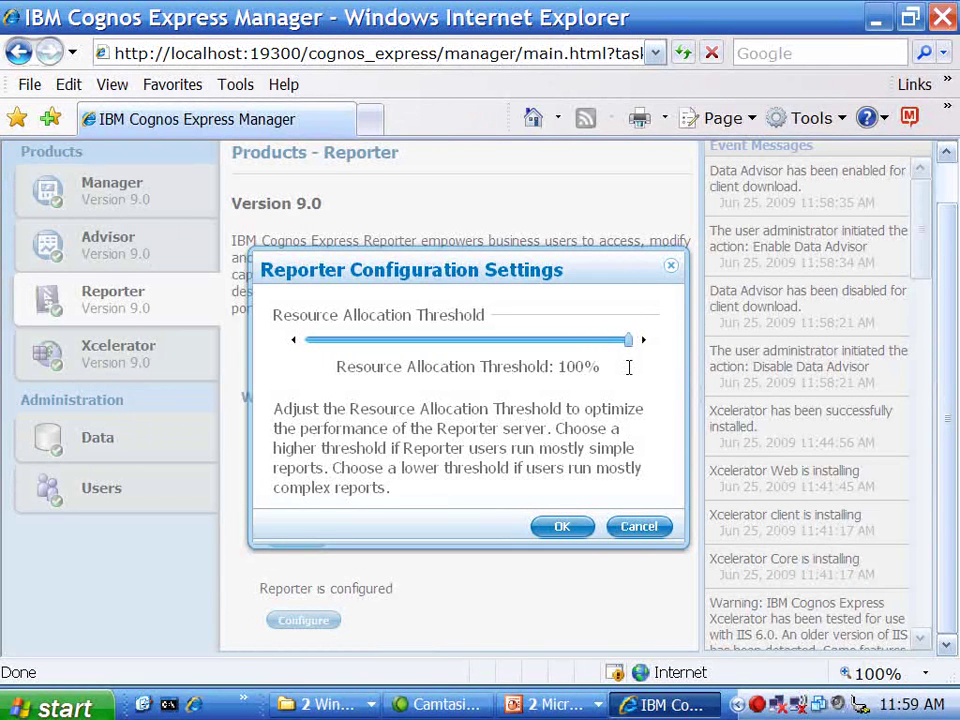
{"action": "left_click_drag", "start_coordinate": [627, 341], "coordinate": [532, 347]}
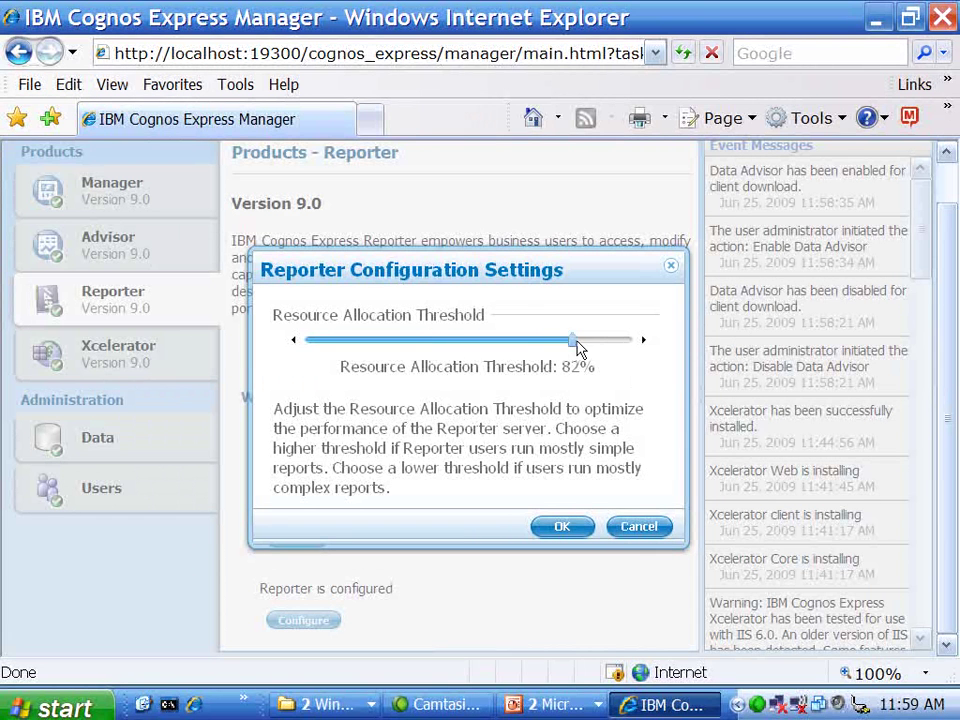
{"action": "left_click_drag", "start_coordinate": [612, 349], "coordinate": [632, 348]}
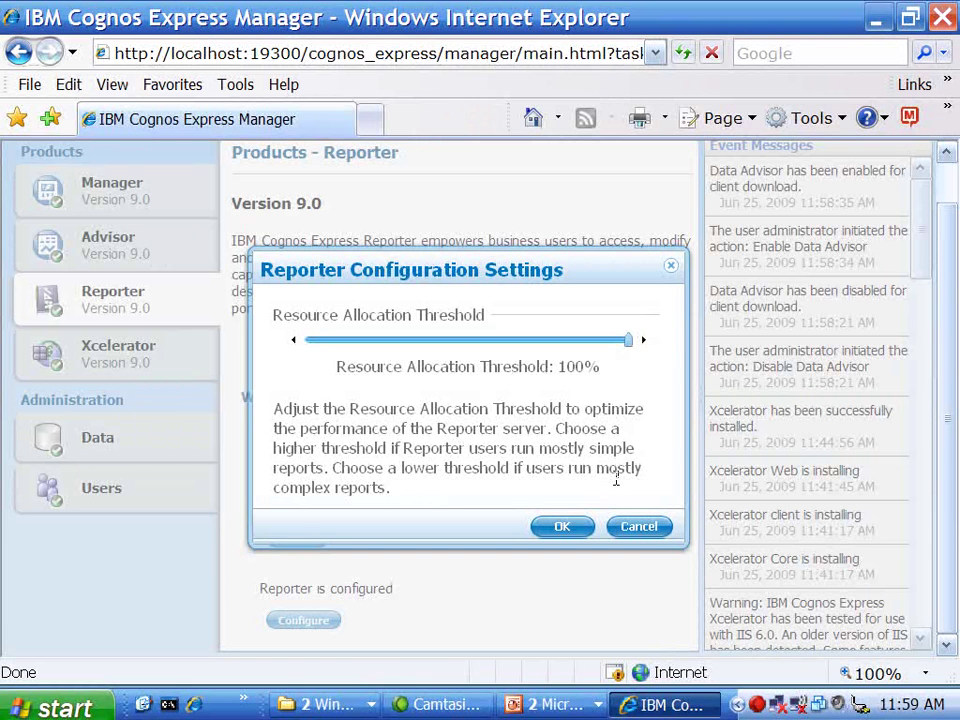
{"action": "left_click", "coordinate": [640, 528]}
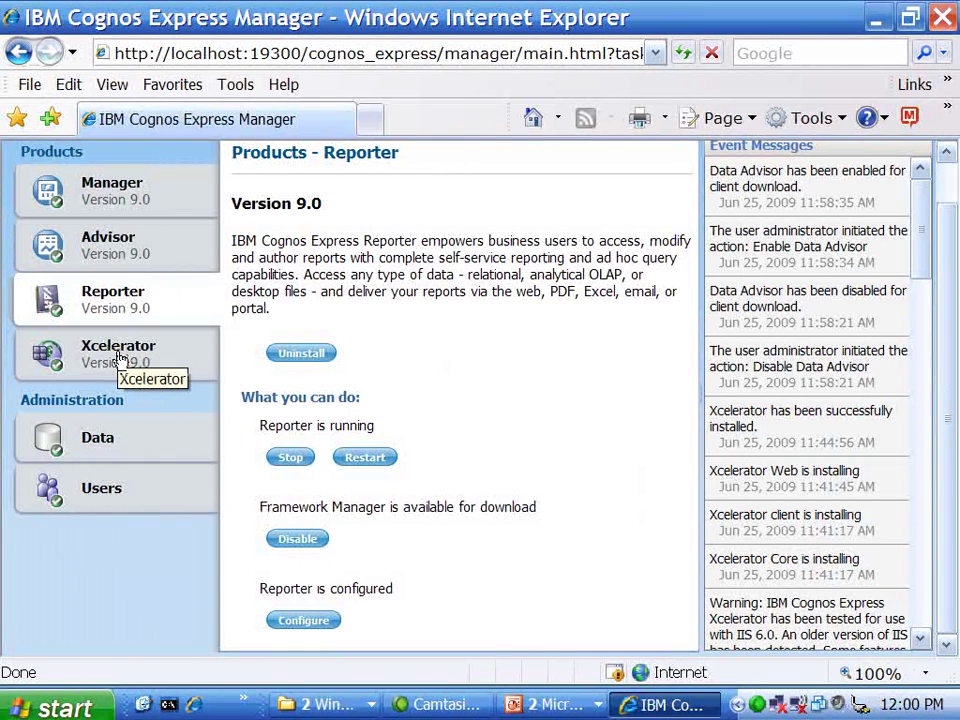
Step: Switch to the Xcelerator product page
{"action": "left_click", "coordinate": [118, 355]}
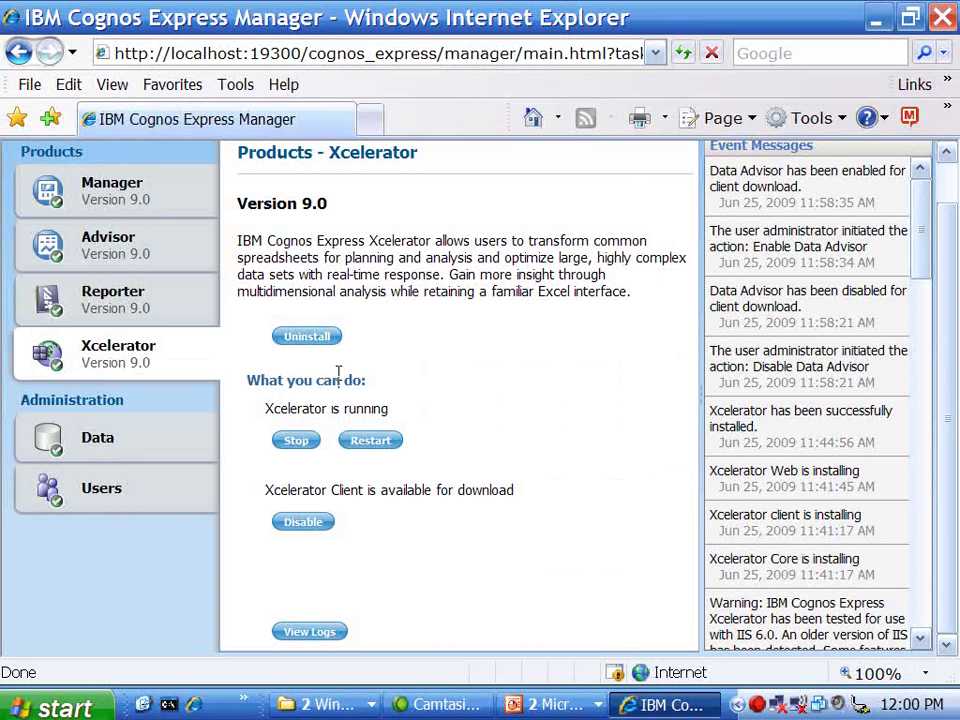
Step: Start a new user and enter the username, given name, surname, e-mail address and password
{"action": "left_click", "coordinate": [103, 495]}
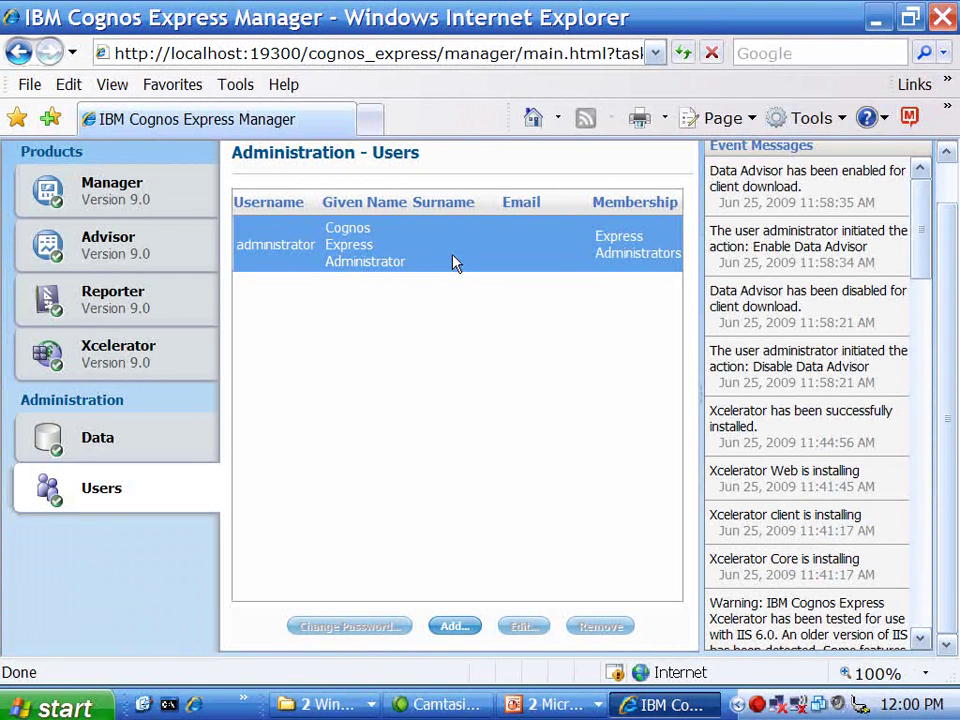
{"action": "left_click", "coordinate": [457, 626]}
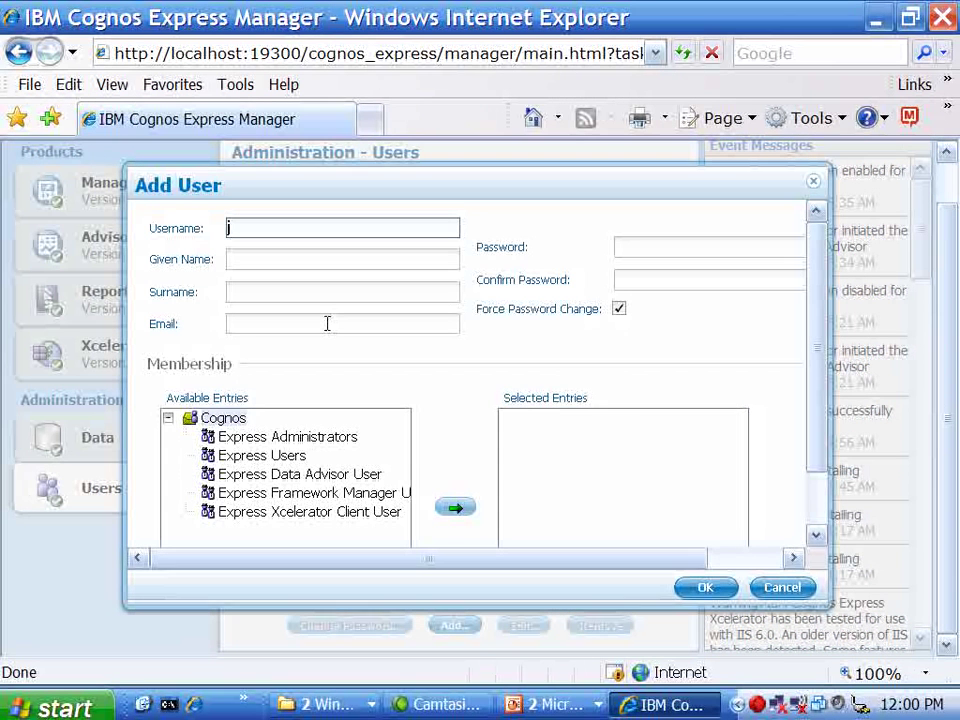
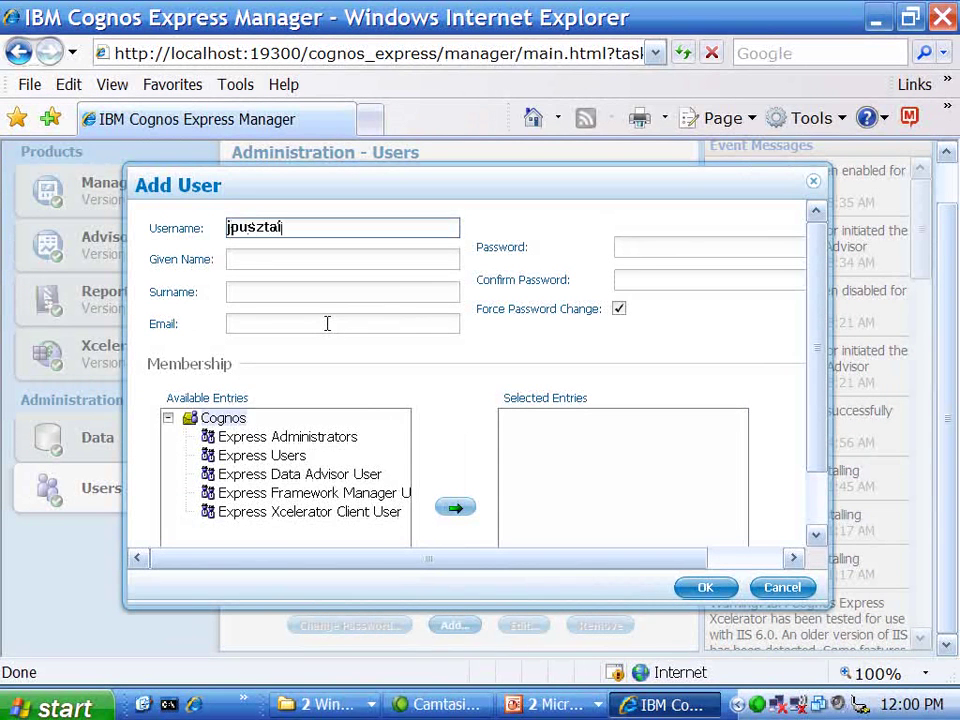
{"action": "key", "text": "Tab"}
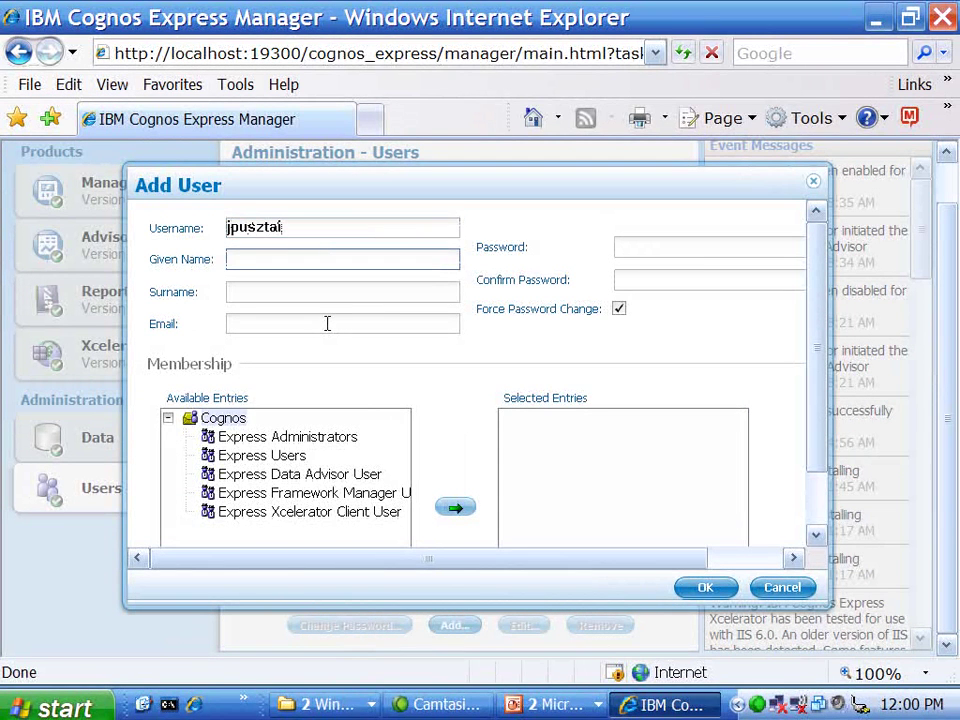
{"action": "key", "text": "Tab"}
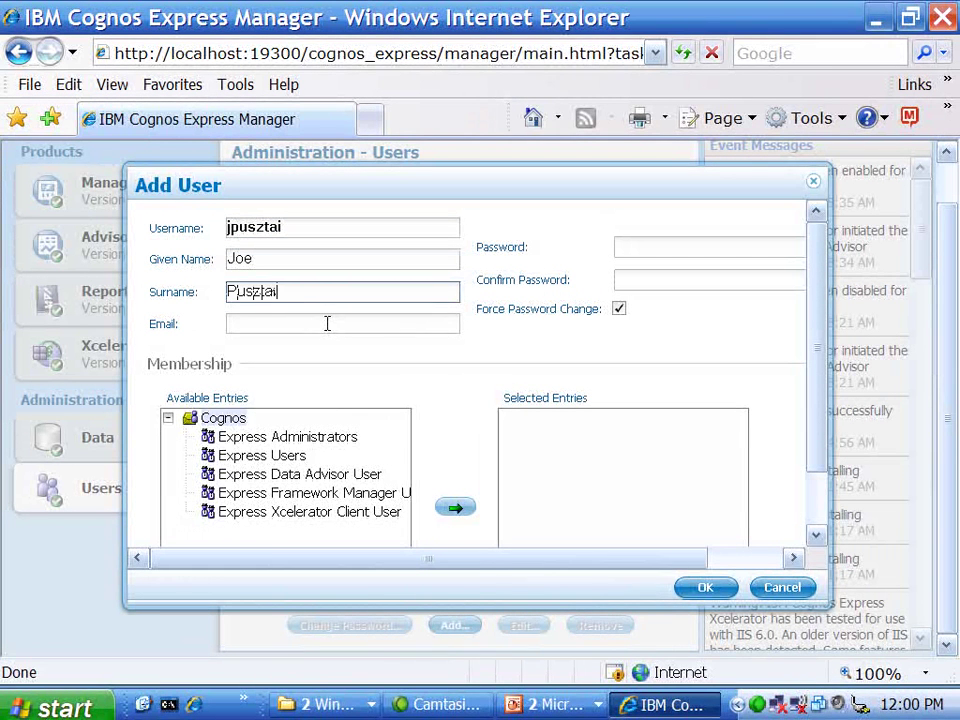
{"action": "key", "text": "Tab"}
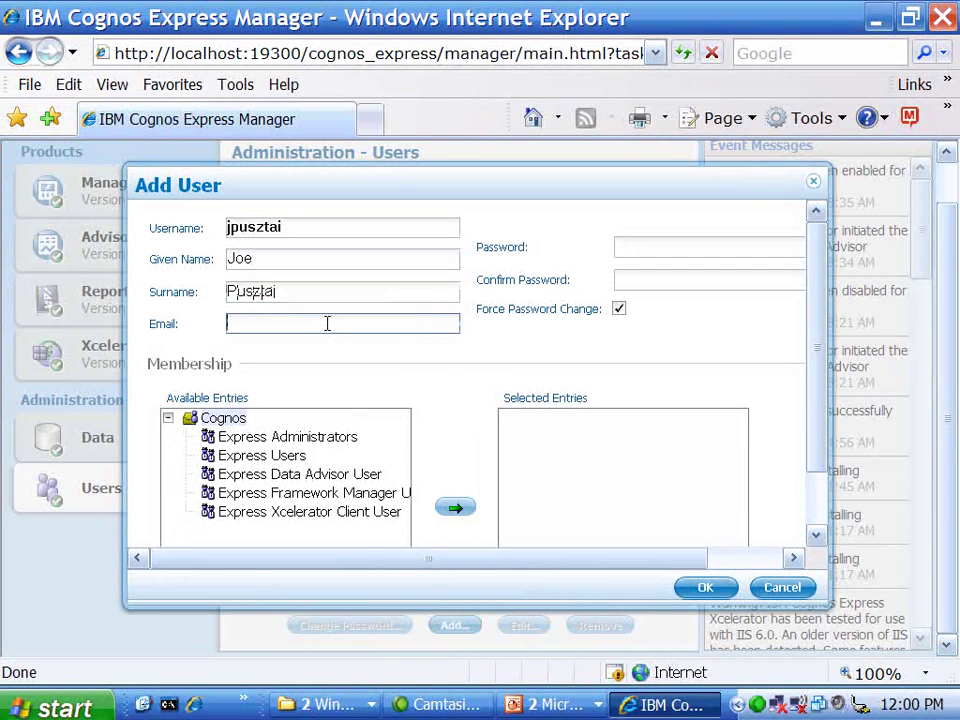
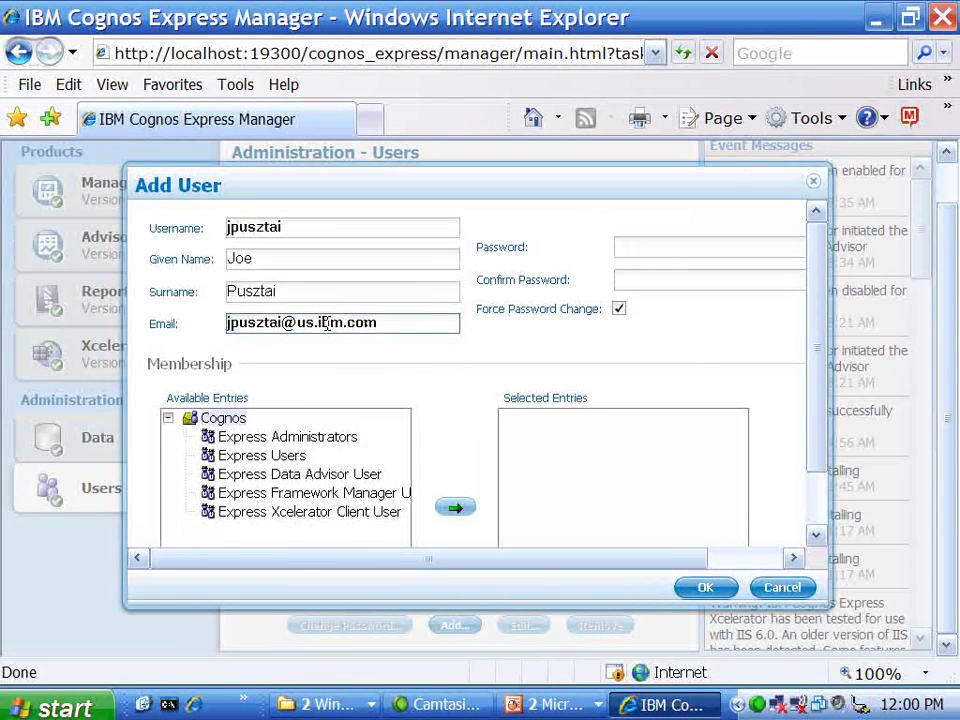
{"action": "key", "text": "Tab"}
{"action": "type", "text": "abc"}
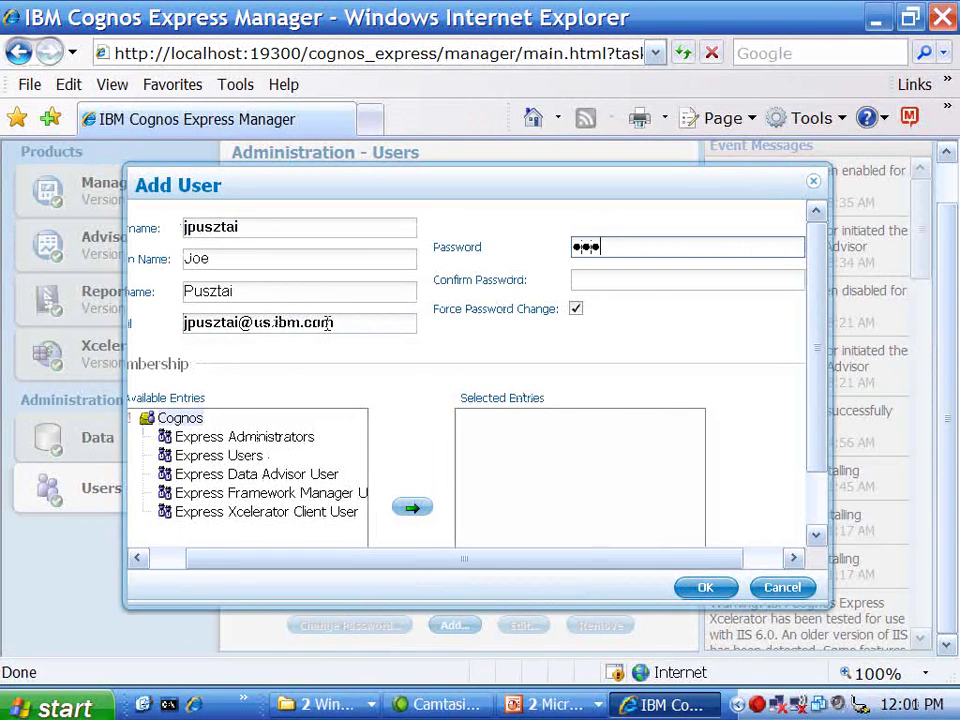
{"action": "type", "text": "sword"}
{"action": "key", "text": "Tab"}
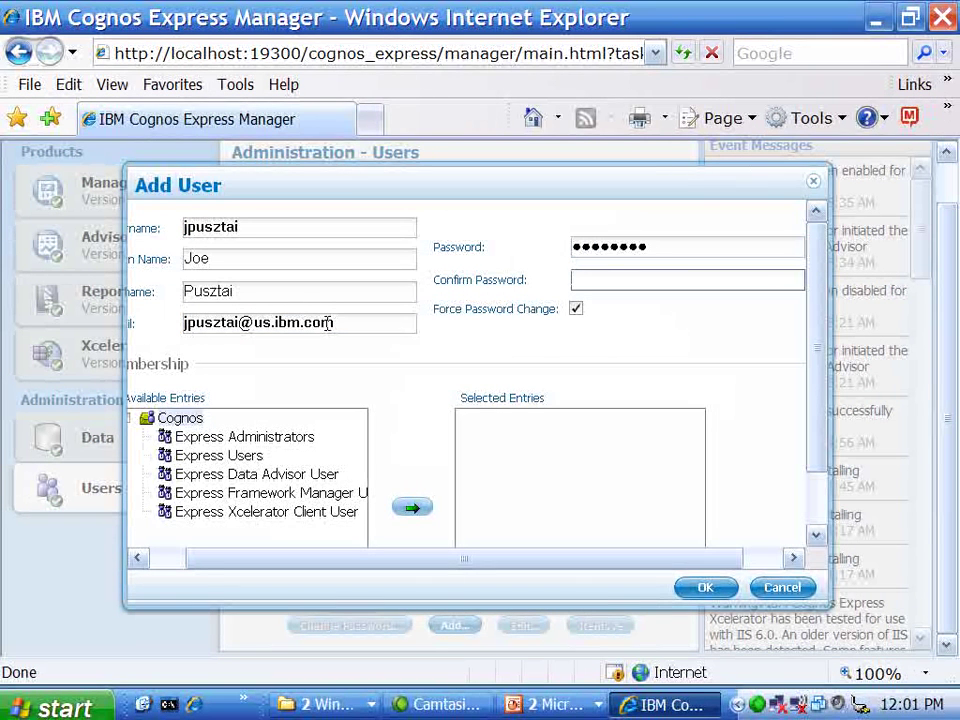
{"action": "type", "text": "password"}
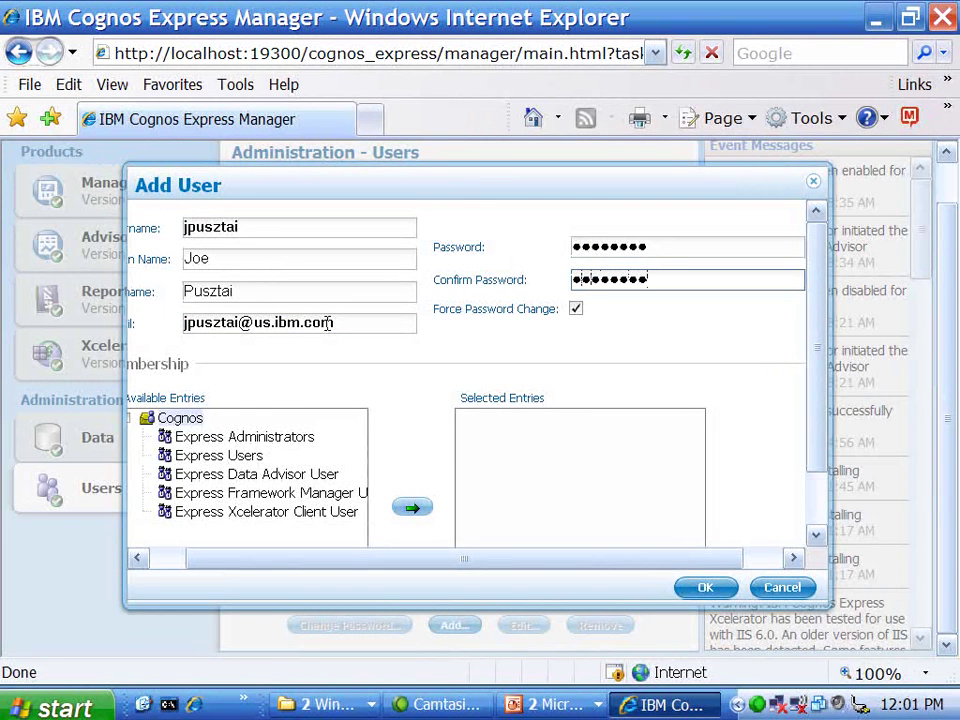
Step: Give the user Express Users, Express Data Advisor User and Express Xcelerator Client User memberships and create it
{"action": "left_click", "coordinate": [231, 455]}
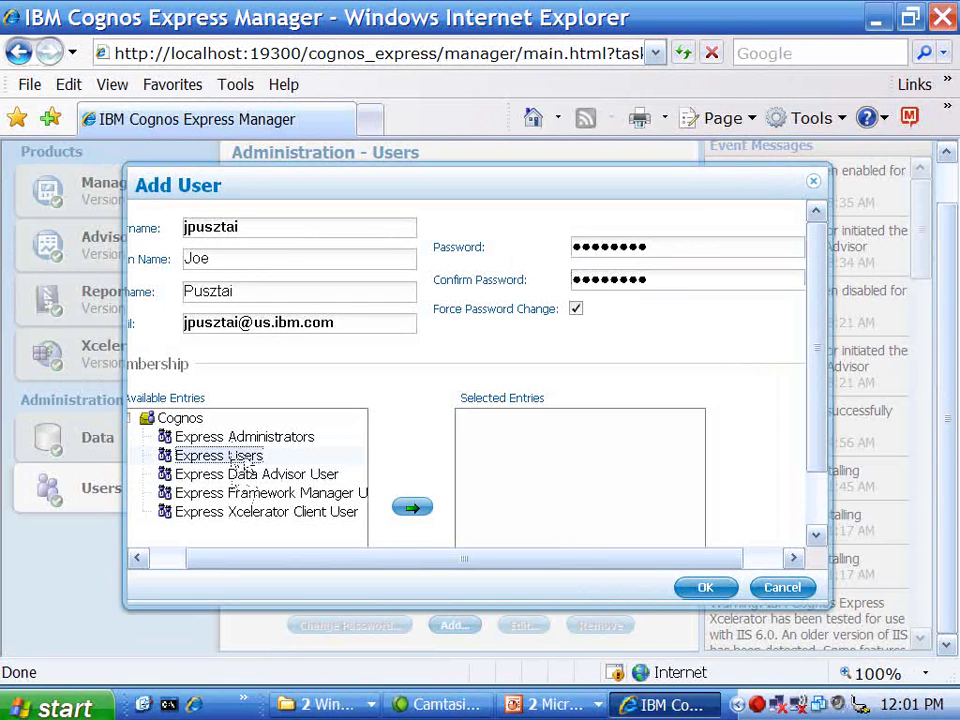
{"action": "left_click", "coordinate": [412, 507]}
{"action": "left_click", "coordinate": [256, 474]}
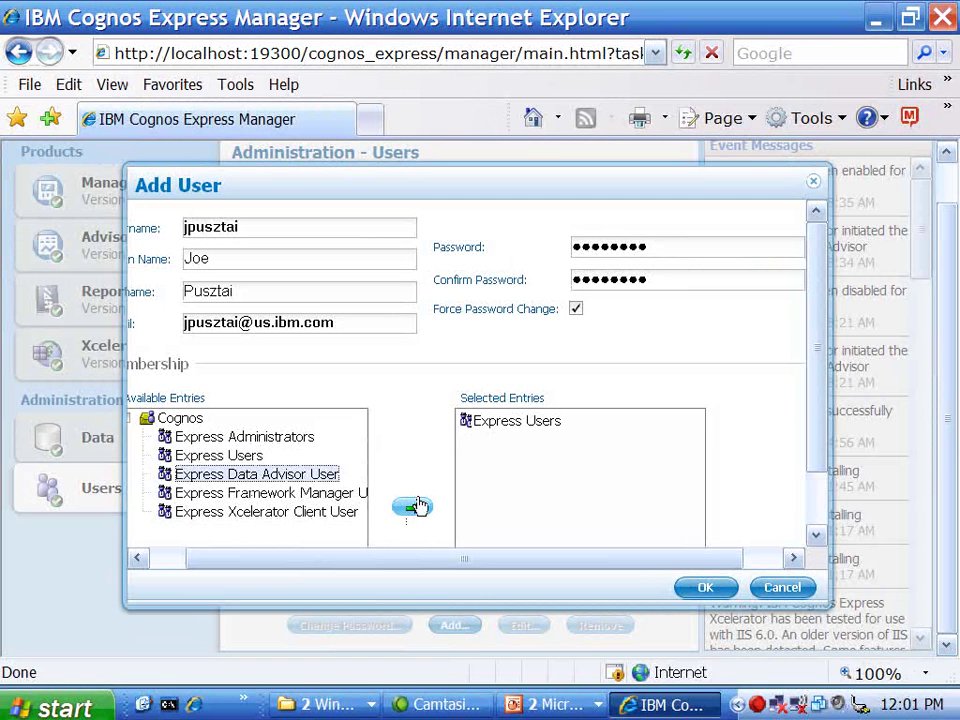
{"action": "left_click", "coordinate": [418, 507]}
{"action": "left_click", "coordinate": [296, 513]}
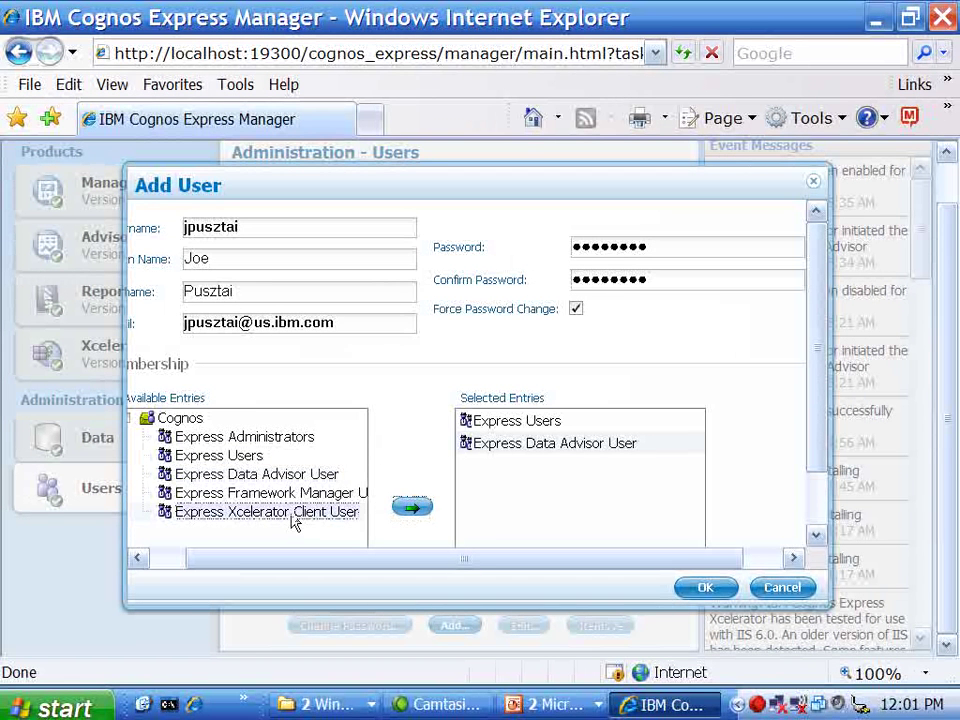
{"action": "left_click", "coordinate": [407, 508]}
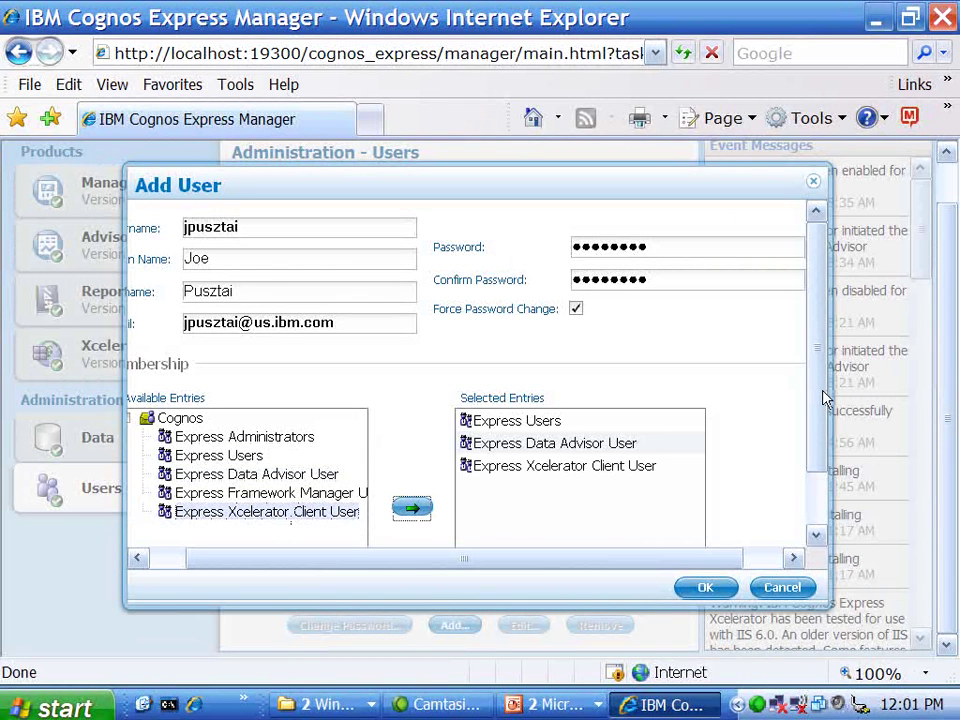
{"action": "scroll", "coordinate": [818, 470], "scroll_direction": "down", "scroll_amount": 2}
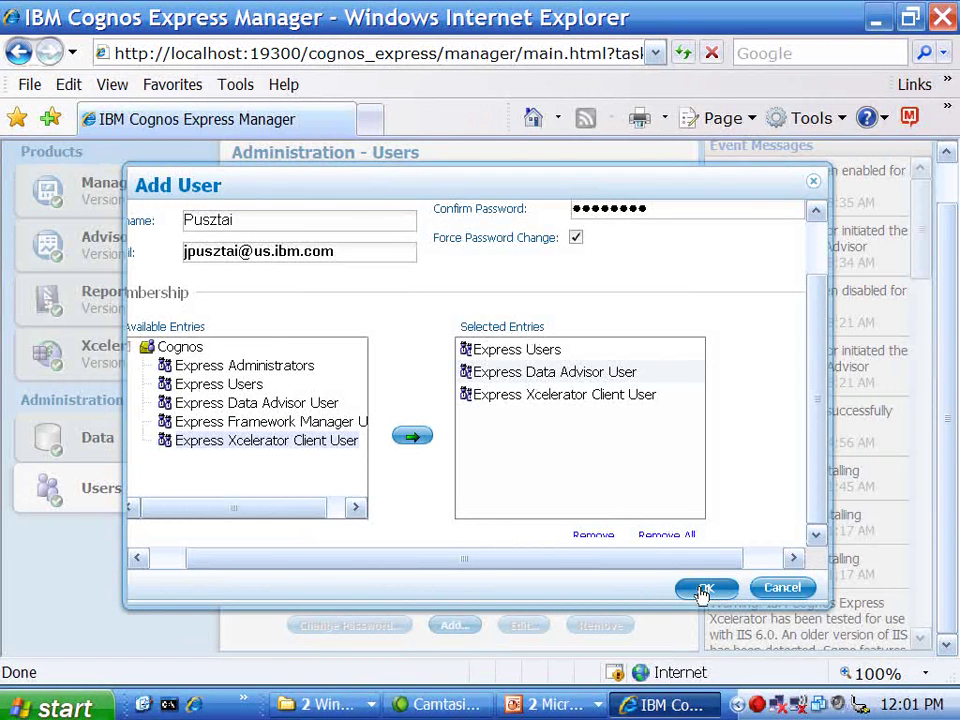
{"action": "left_click", "coordinate": [703, 590]}
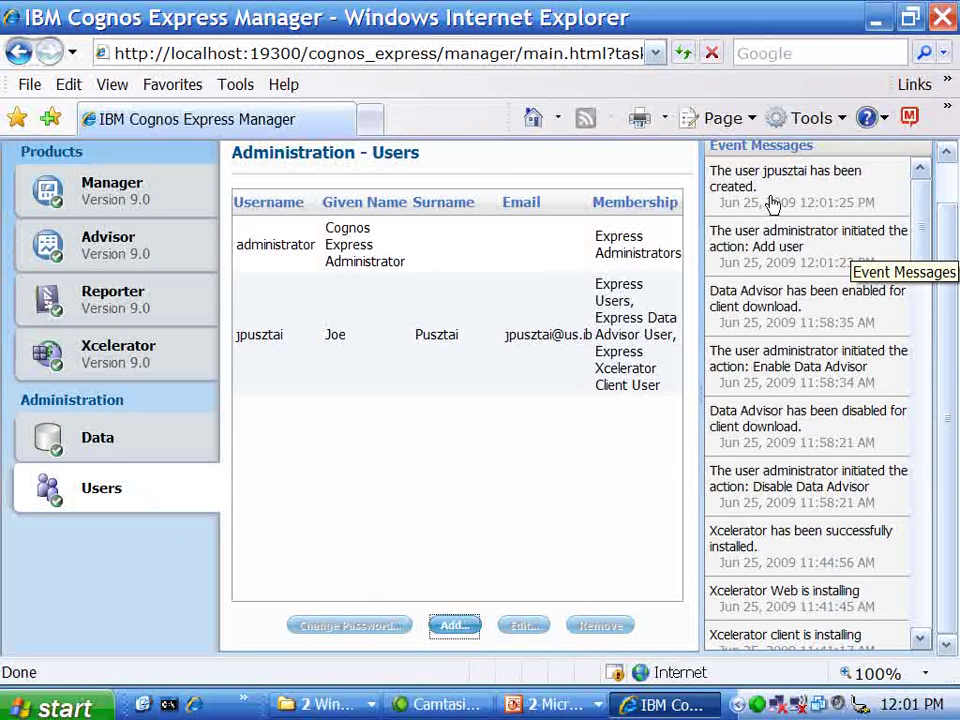
Step: Check the new user's row in the users list, then go to the Data Sources administration page
{"action": "left_click", "coordinate": [633, 310]}
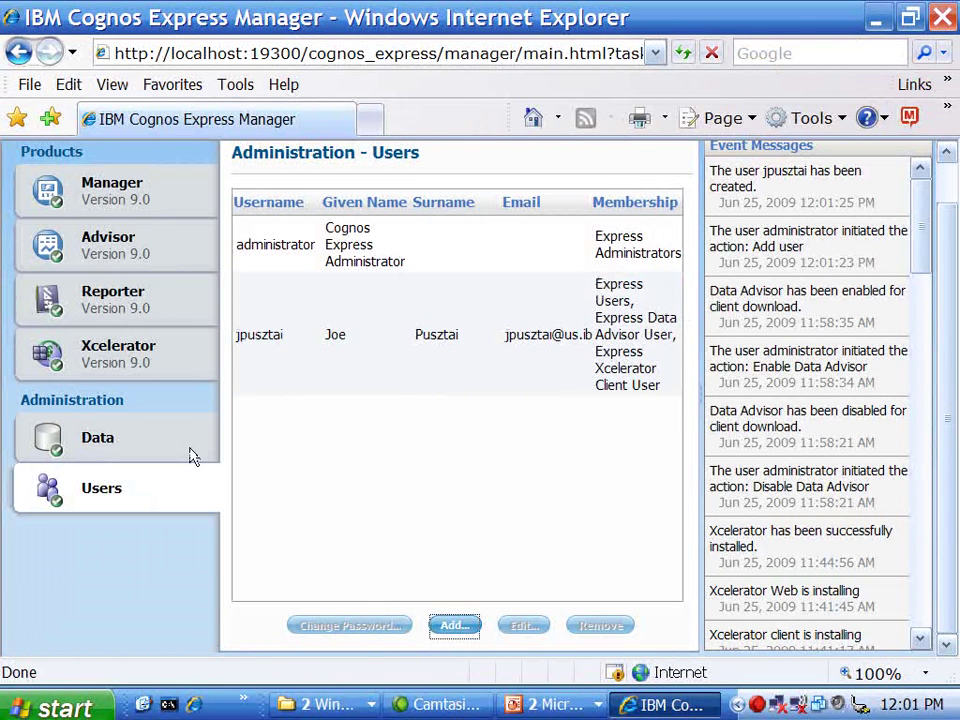
{"action": "left_click", "coordinate": [94, 439]}
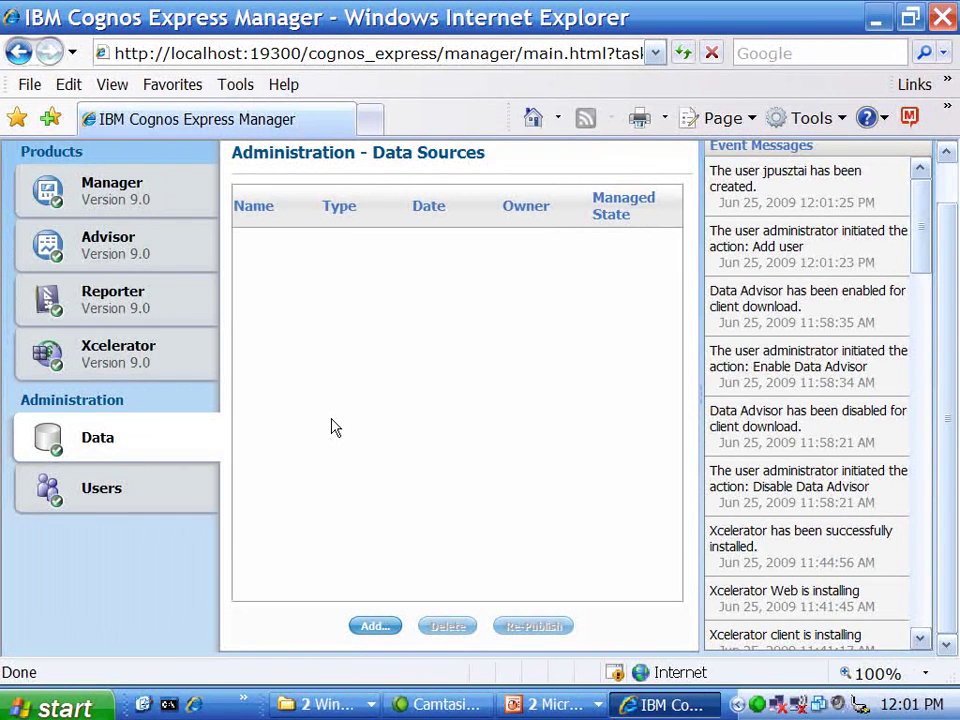
Step: Add a Microsoft SQL Server (OLE DB) data source named NW for database Northwind, with server name and login credentials
{"action": "left_click", "coordinate": [373, 628]}
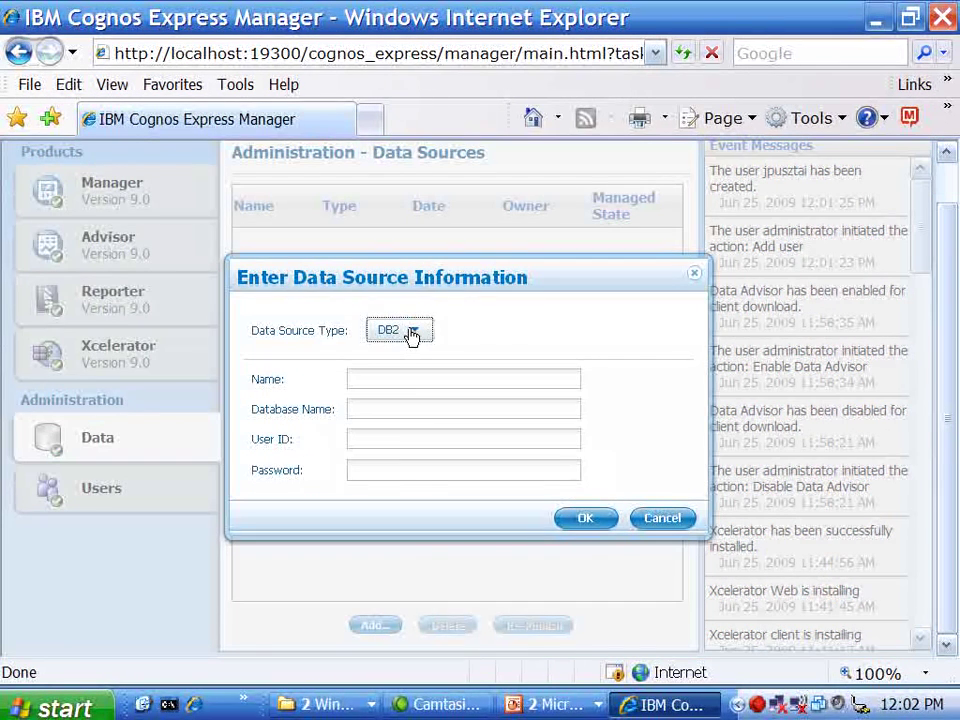
{"action": "left_click", "coordinate": [411, 332]}
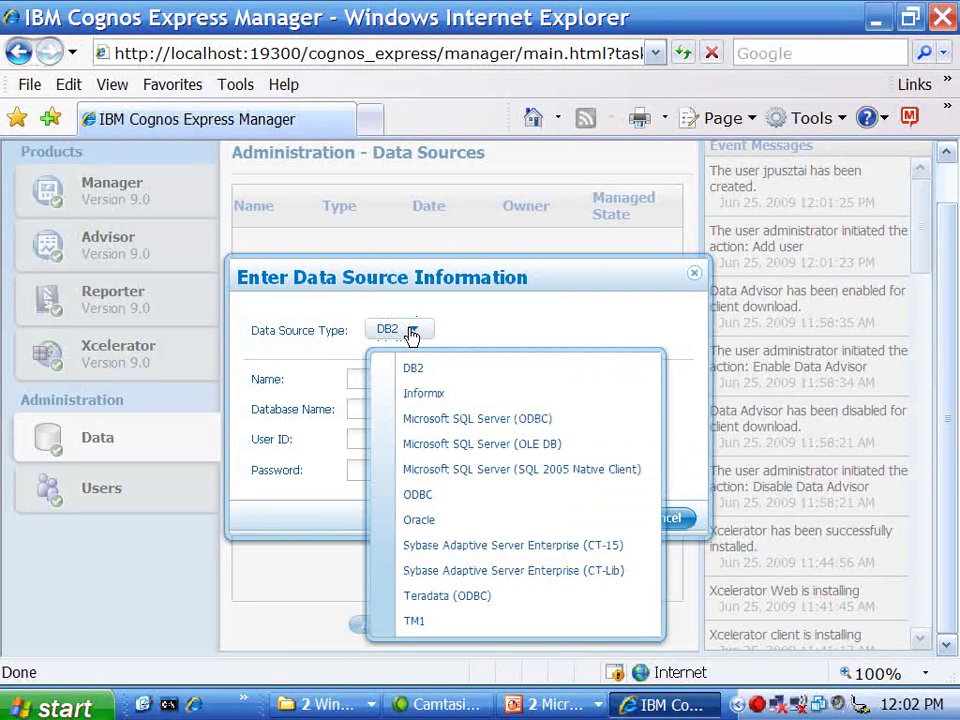
{"action": "left_click", "coordinate": [426, 450]}
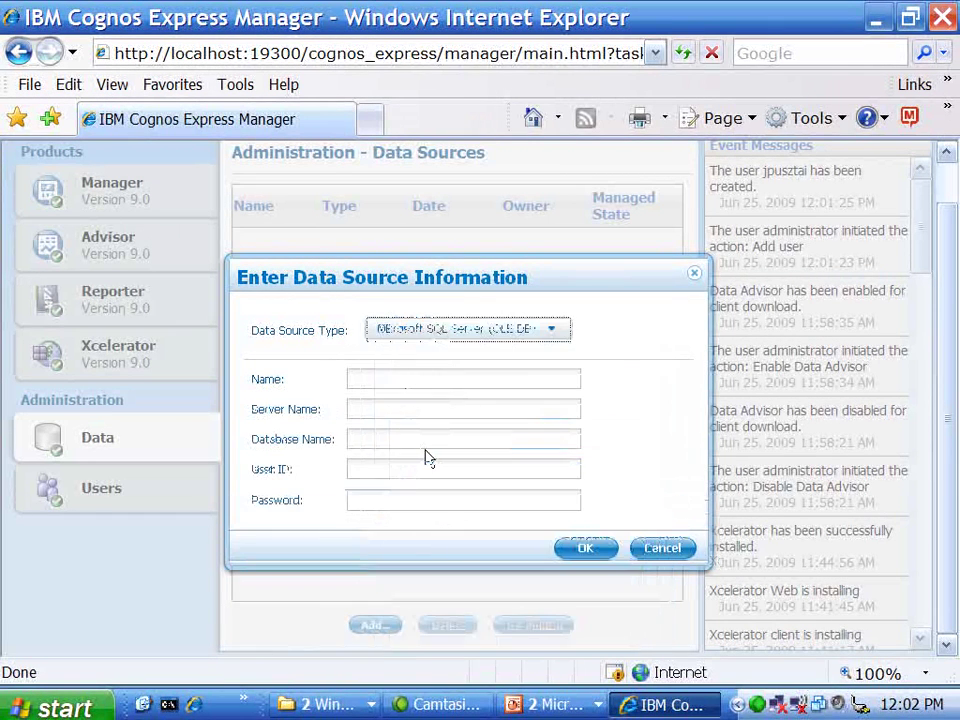
{"action": "left_click", "coordinate": [368, 379]}
{"action": "type", "text": "NW"}
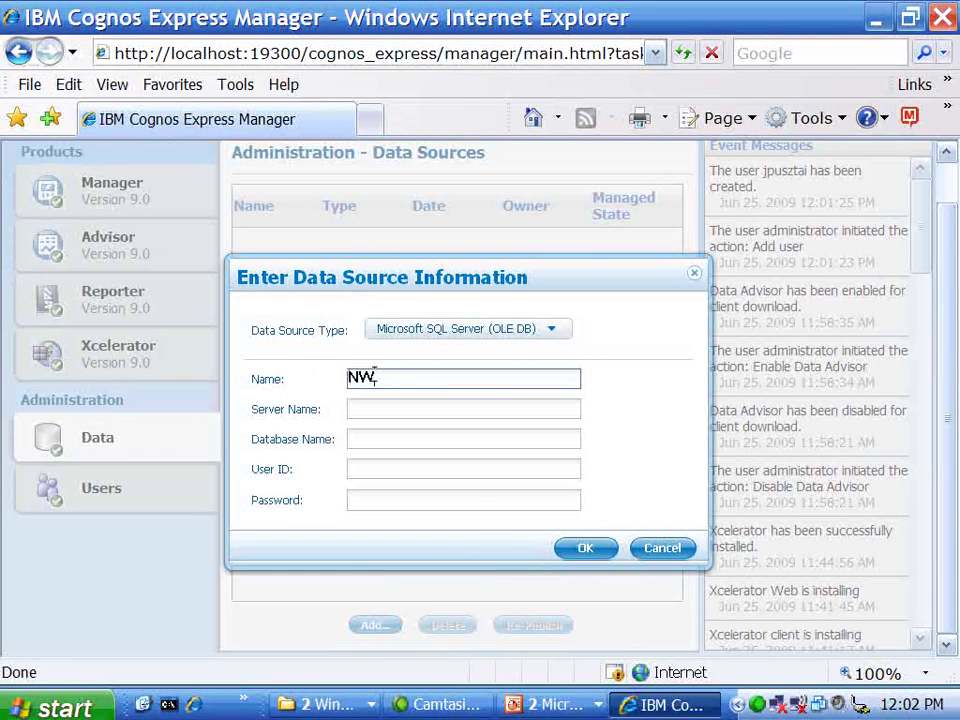
{"action": "key", "text": "Tab"}
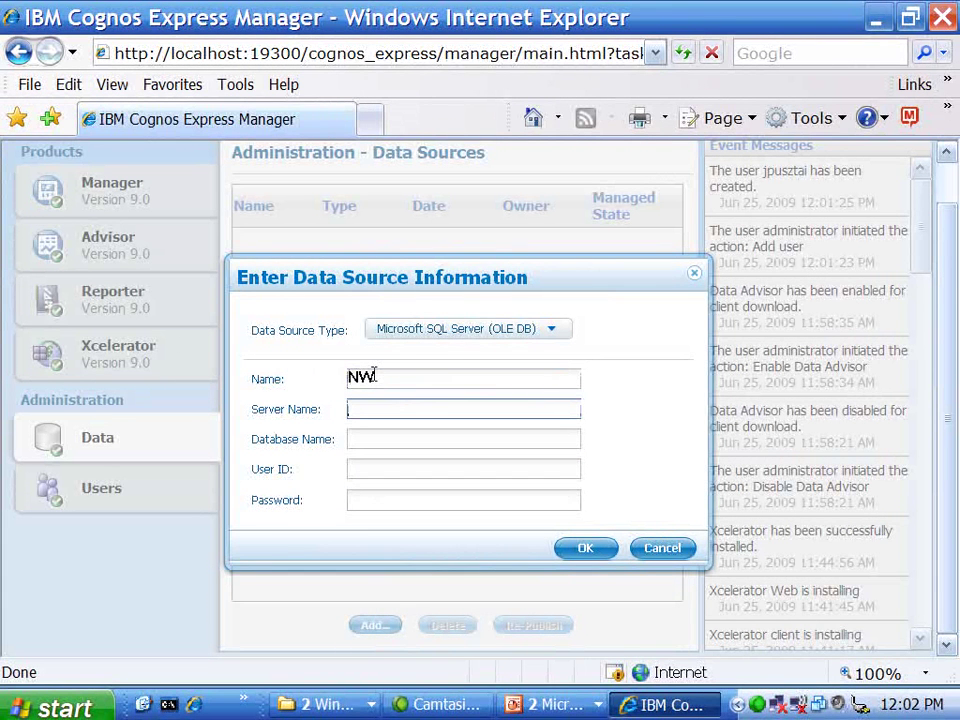
{"action": "key", "text": "Tab"}
{"action": "type", "text": "Nort"}
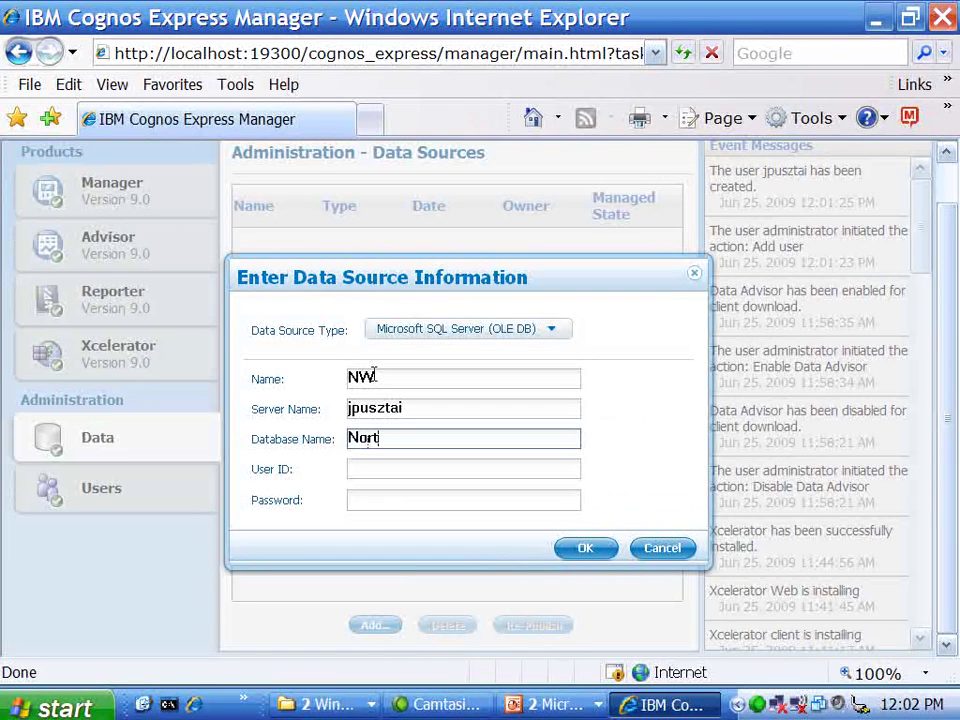
{"action": "type", "text": "hwind"}
{"action": "key", "text": "Tab"}
{"action": "type", "text": "sa"}
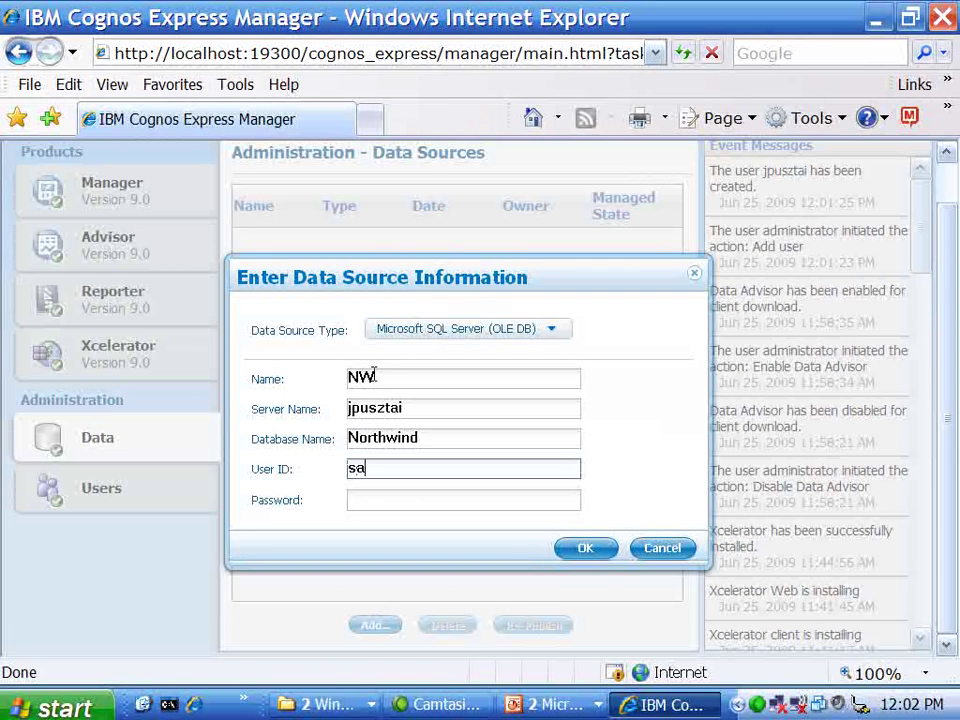
{"action": "key", "text": "Tab"}
{"action": "type", "text": "sa"}
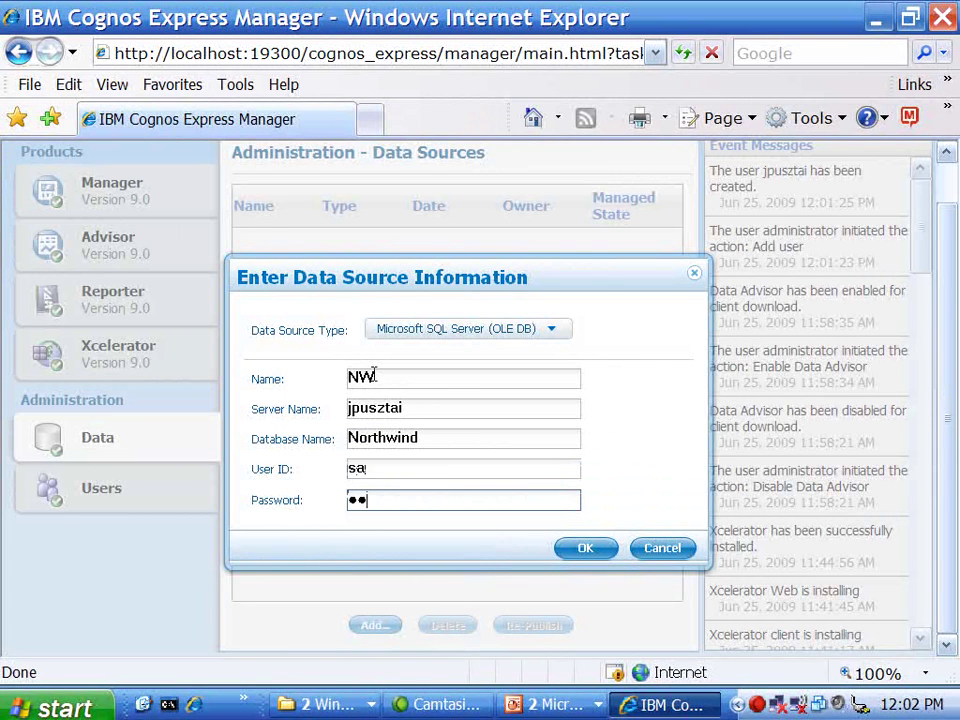
Step: Submit the NW data source, let it publish in the background, and clear the list selection
{"action": "left_click", "coordinate": [587, 556]}
{"action": "left_click_drag", "start_coordinate": [634, 388], "coordinate": [632, 411]}
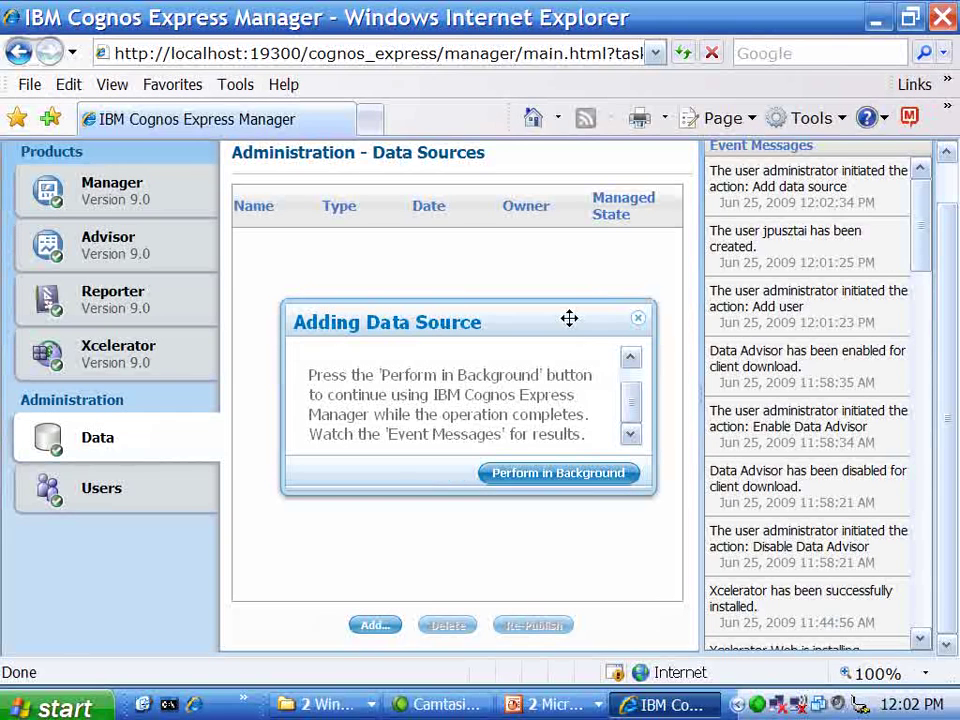
{"action": "left_click", "coordinate": [595, 486]}
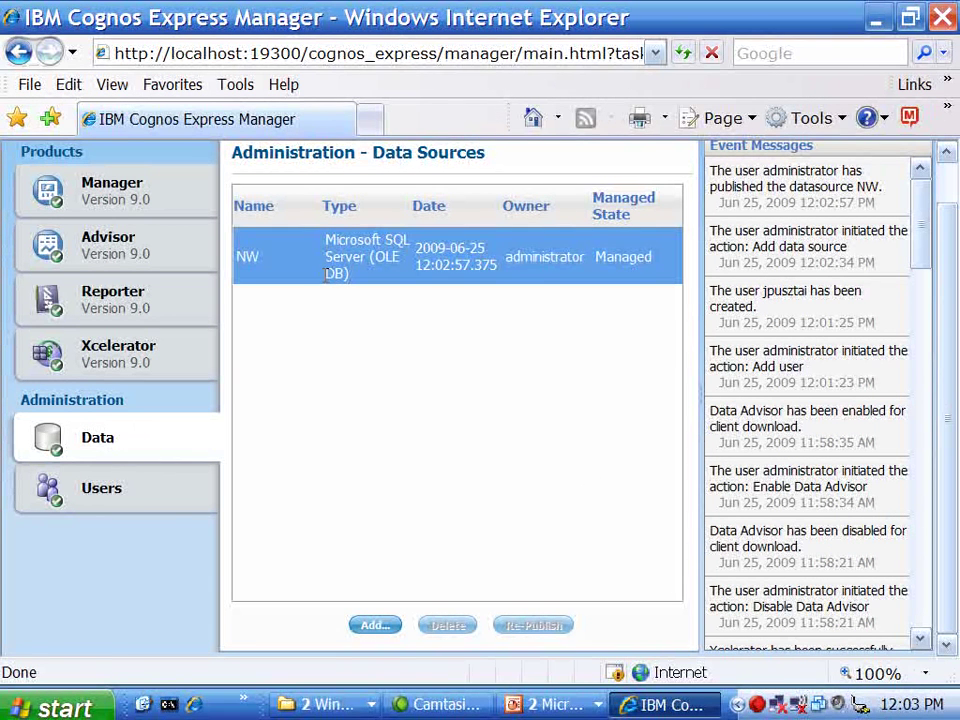
{"action": "left_click", "coordinate": [366, 334]}
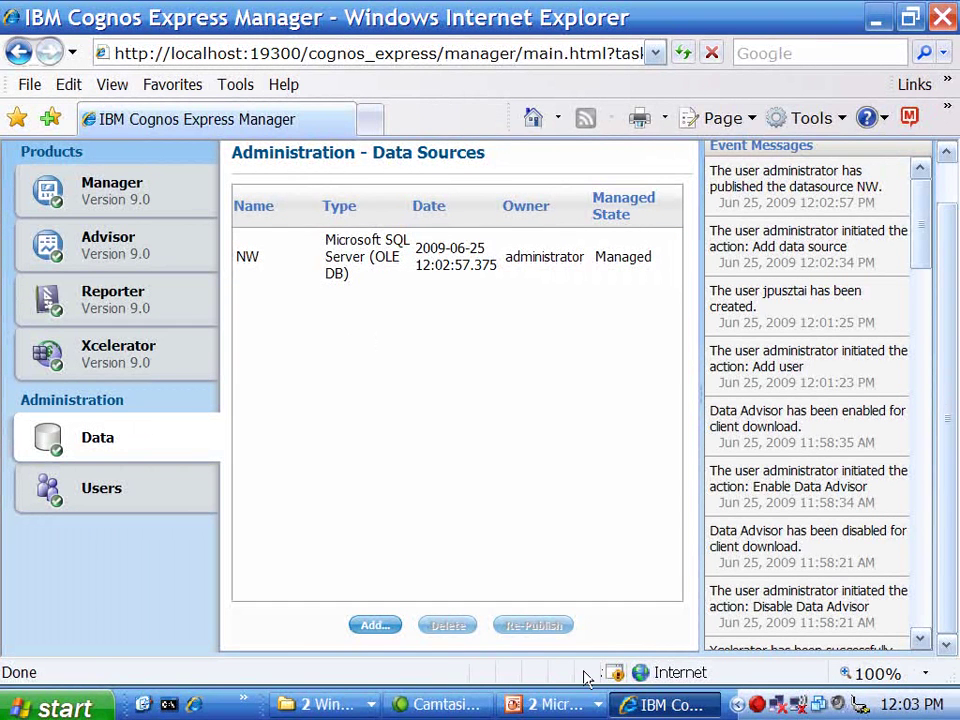
Step: Show the open PowerPoint windows from the taskbar's grouped PowerPoint button
{"action": "left_click", "coordinate": [580, 704]}
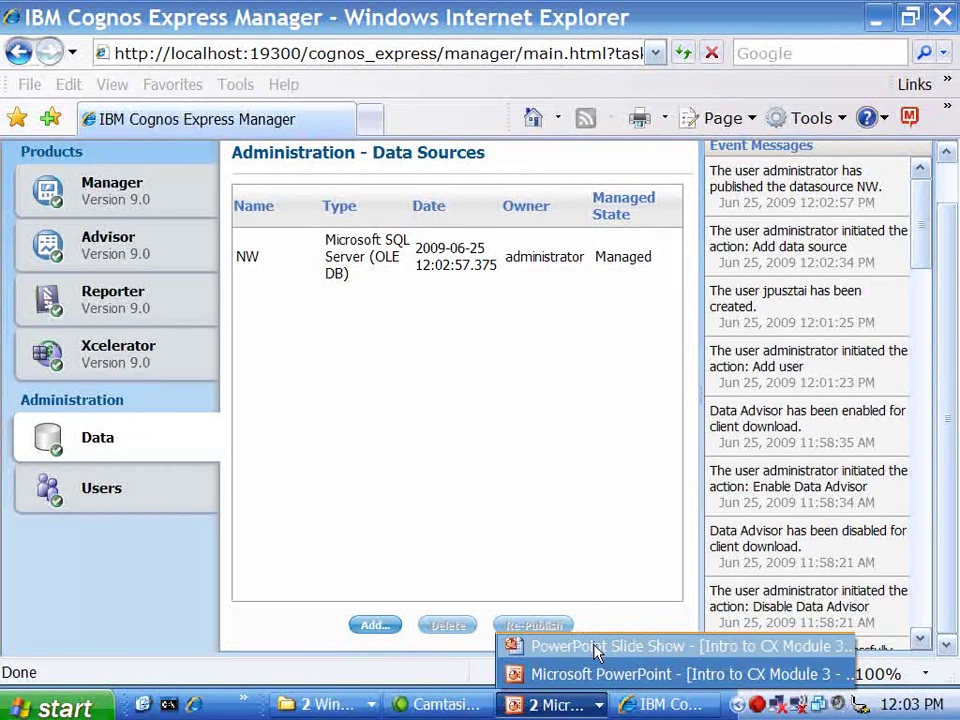